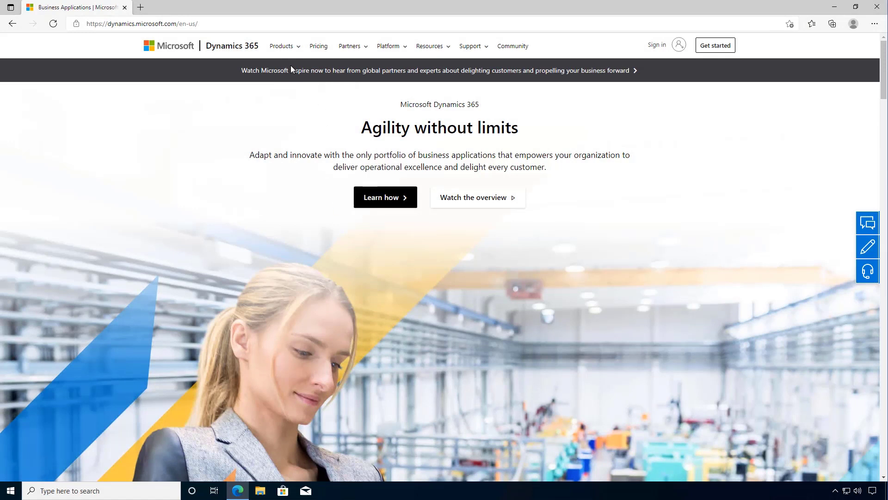
# From Products > Intelligent Order Management, choose Get started and Sign up now for the free trial
pyautogui.click(283, 49)
pyautogui.click(202, 223)
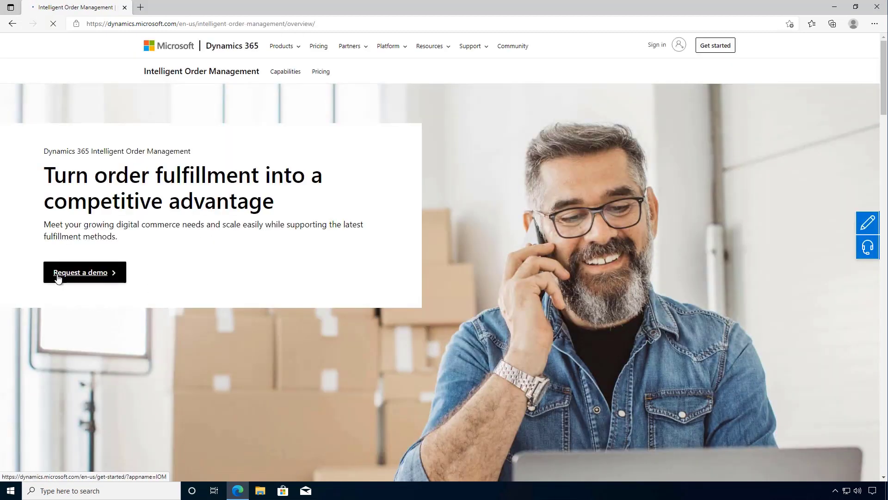
pyautogui.click(86, 276)
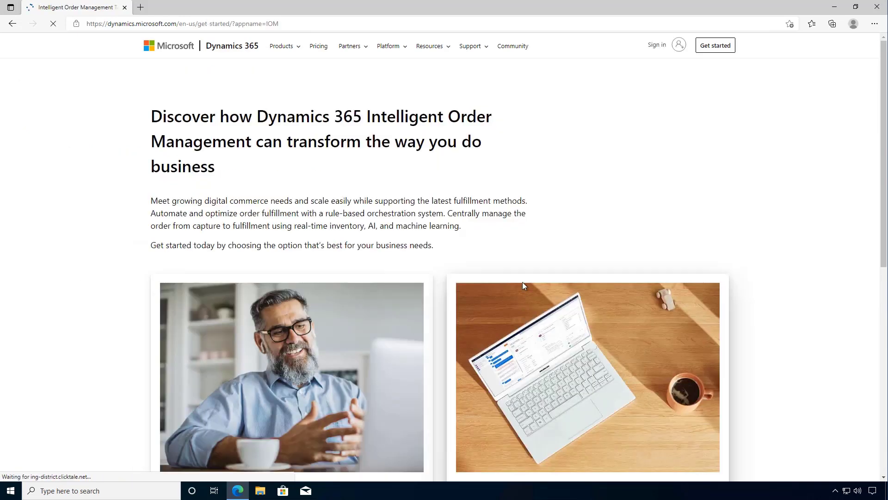
pyautogui.scroll(-1, 546, 242)
pyautogui.scroll(-1, 550, 280)
pyautogui.scroll(-1, 534, 355)
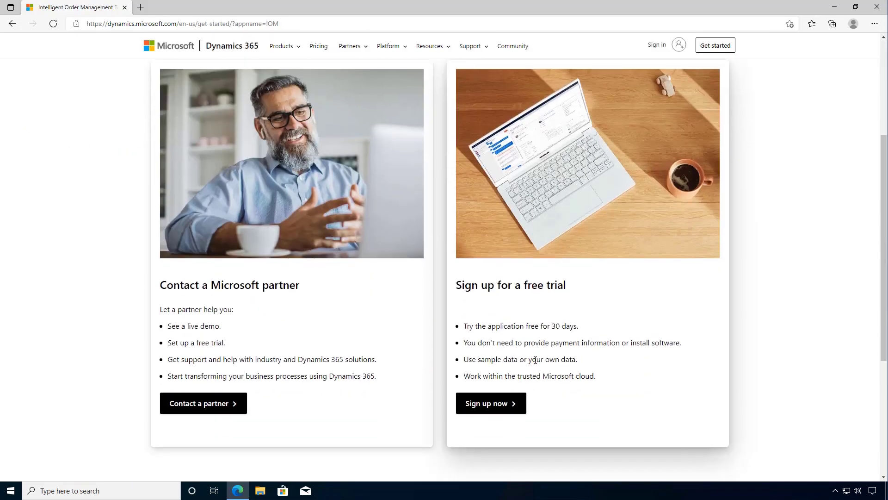
pyautogui.click(481, 409)
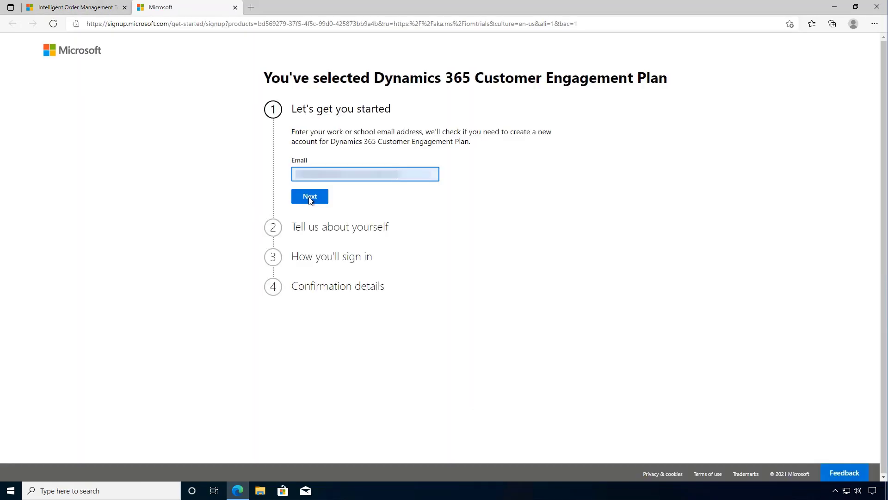
# Submit the work email, create a new account and fill in personal details, phone number and company DEMOIOM5
pyautogui.click(311, 198)
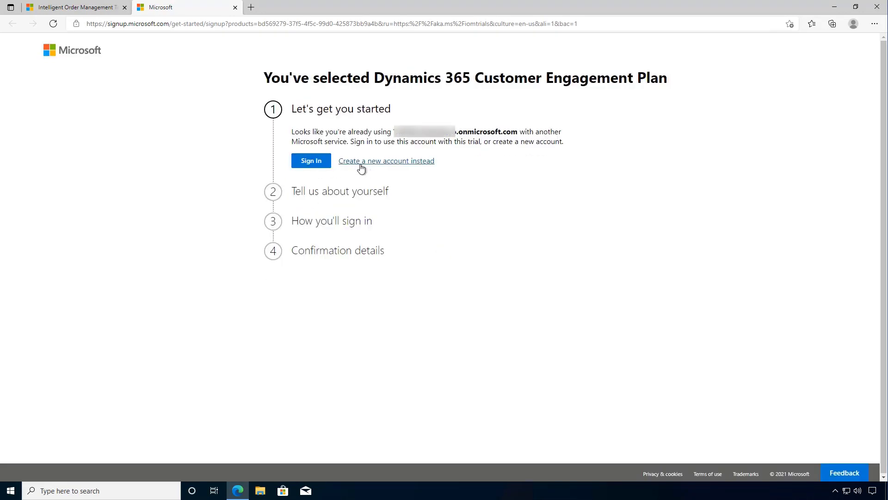
pyautogui.click(390, 170)
pyautogui.press('Down')
pyautogui.press('Return')
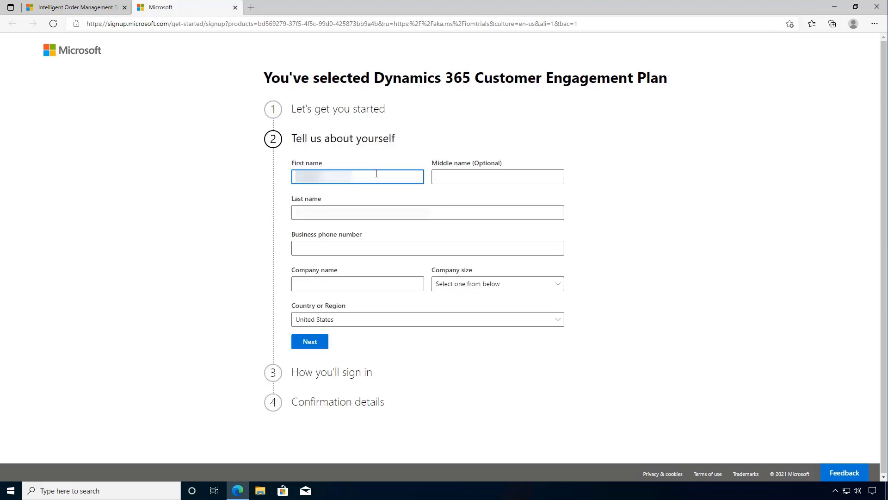
pyautogui.press('Tab')
pyautogui.press('Tab')
pyautogui.press('Tab')
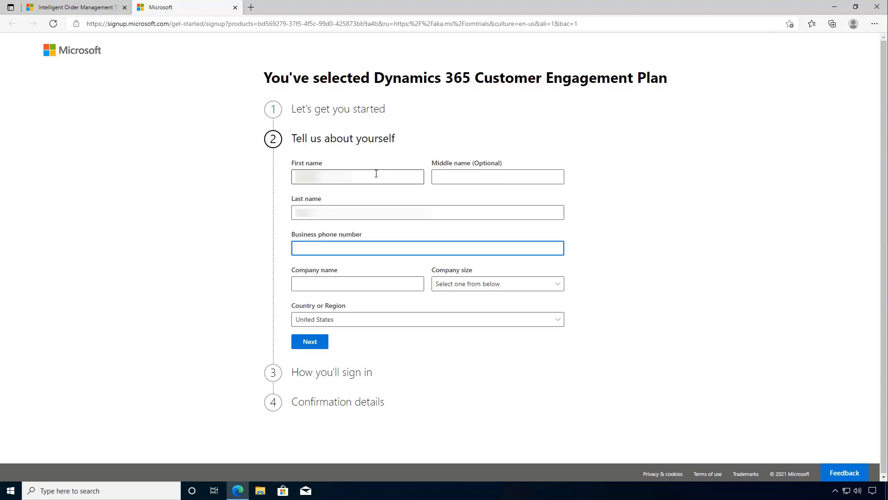
pyautogui.hotkey('ctrl', 'v')
pyautogui.press('Tab')
pyautogui.write('DEMOIOM5')
pyautogui.press('Tab')
# Set company size to 2-4 people, continue and request a text verification code
pyautogui.click(526, 289)
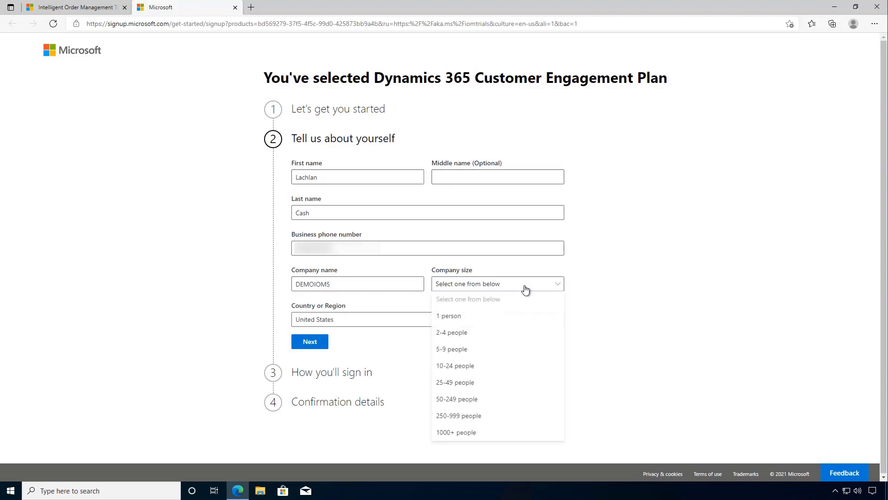
pyautogui.click(482, 334)
pyautogui.click(310, 341)
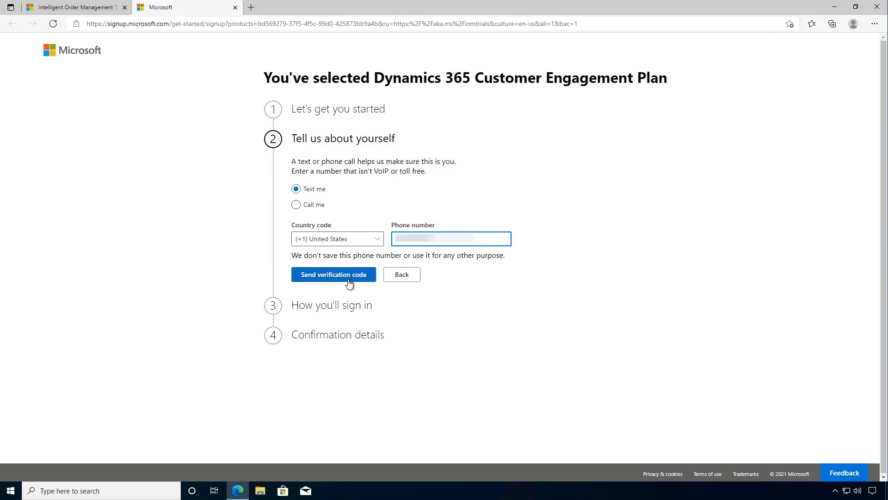
pyautogui.click(349, 283)
# Verify the code, confirm TIOM5TEST.onmicrosoft.com is available and continue to credentials
pyautogui.click(310, 325)
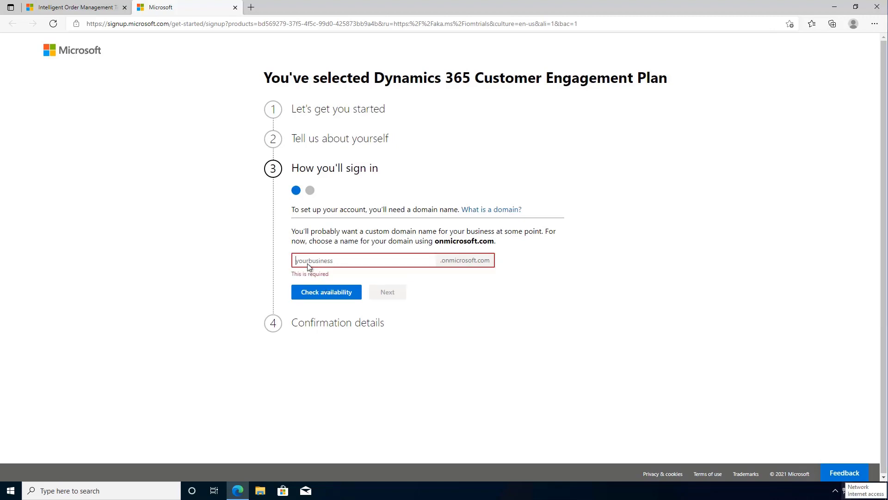
pyautogui.click(311, 266)
pyautogui.write('TIOM5TEST')
pyautogui.click(329, 282)
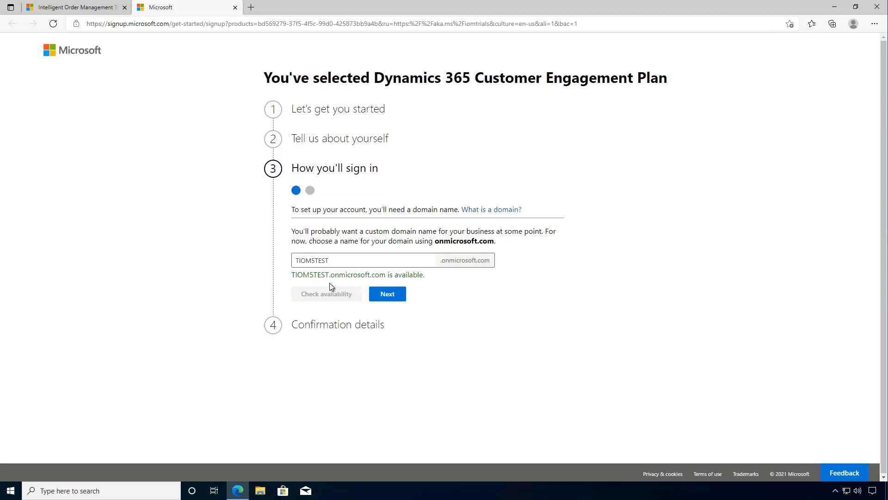
pyautogui.moveTo(292, 275); pyautogui.dragTo(425, 276)
pyautogui.click(591, 368)
pyautogui.click(387, 294)
# Enter username TIOM5TEST with a password and submit the trial signup
pyautogui.click(320, 246)
pyautogui.write('T')
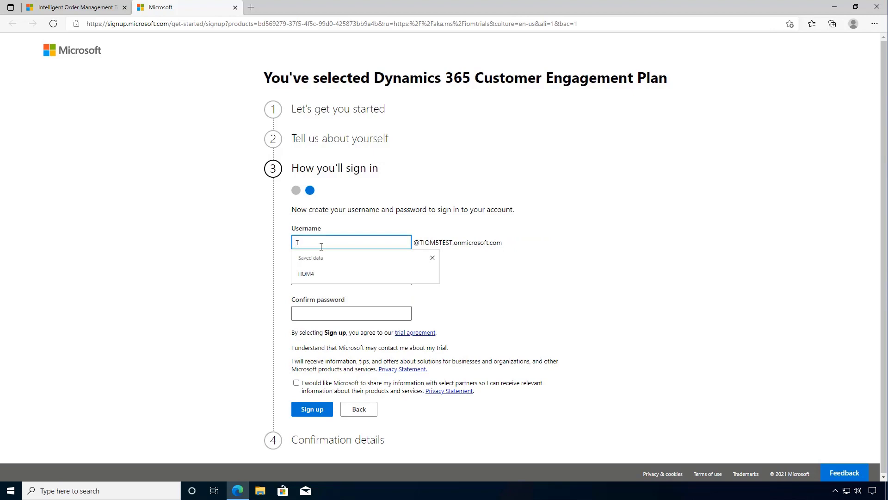
pyautogui.write('IOM')
pyautogui.write('5TEST')
pyautogui.press('Tab')
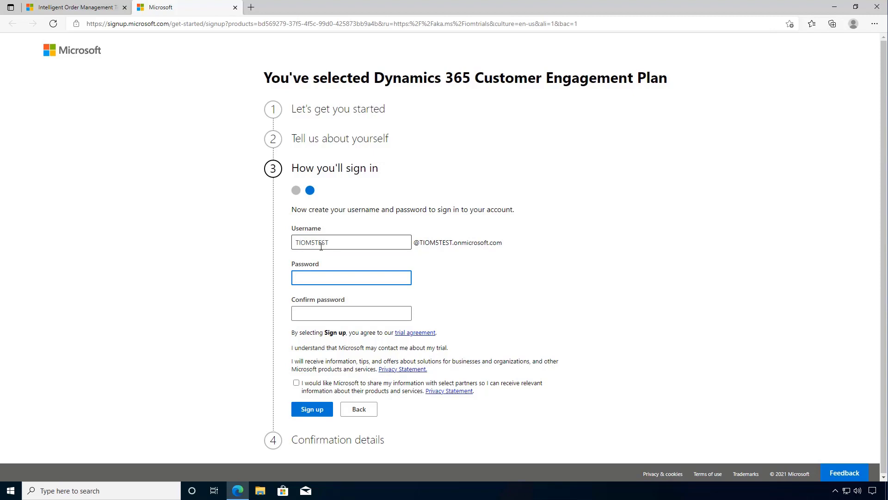
pyautogui.click(313, 410)
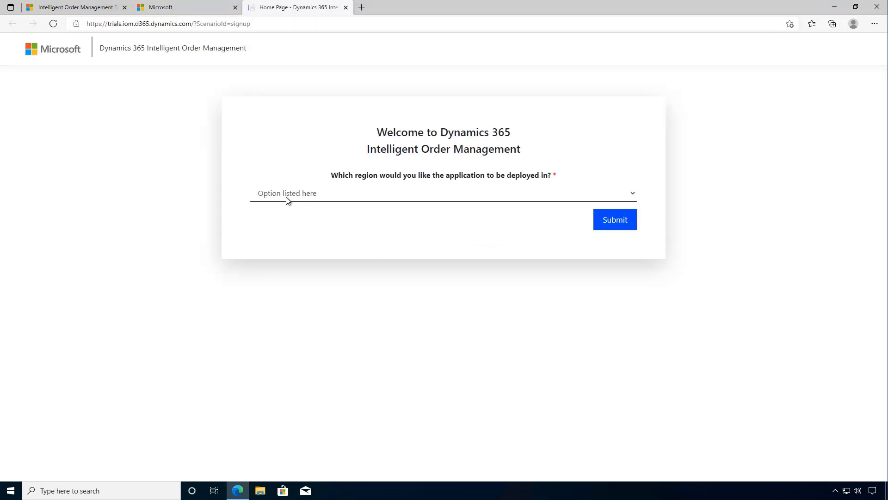
# Choose United States as the deployment region and submit to provision the trial
pyautogui.click(632, 194)
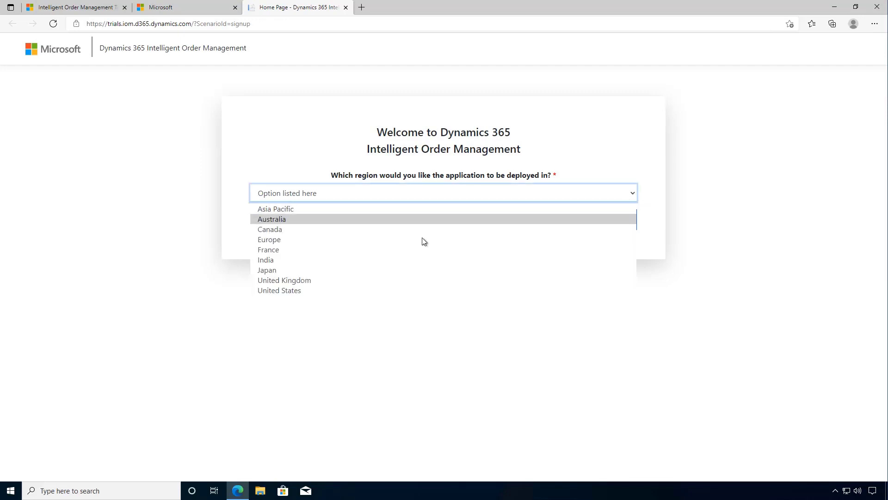
pyautogui.click(297, 291)
pyautogui.click(610, 225)
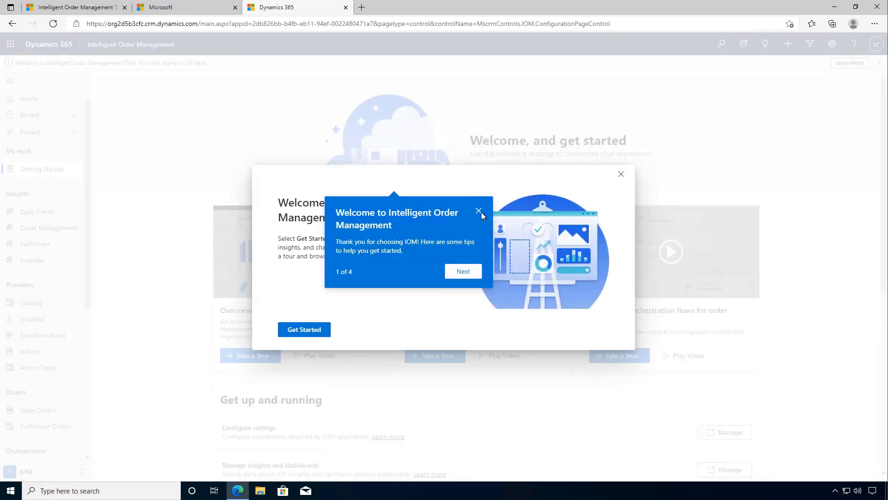
# Close the welcome tour tip and the setup dialog to show the Get Started page
pyautogui.click(479, 211)
pyautogui.click(621, 176)
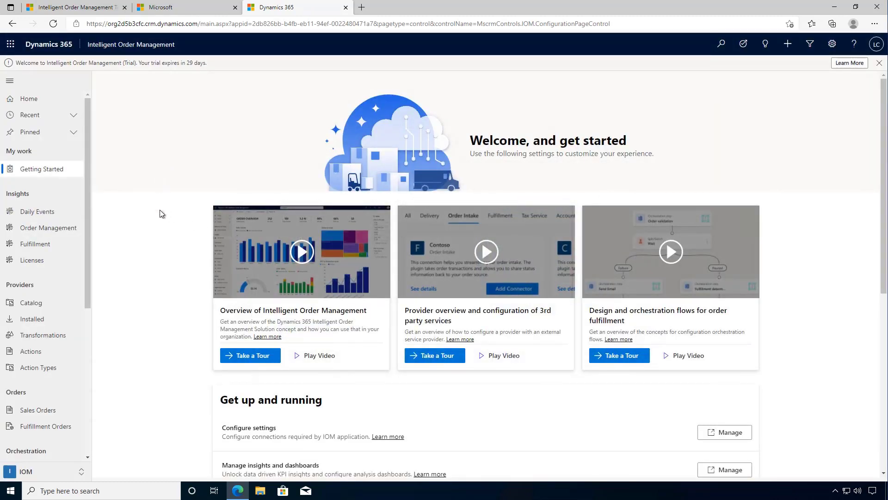
pyautogui.scroll(-3, 144, 327)
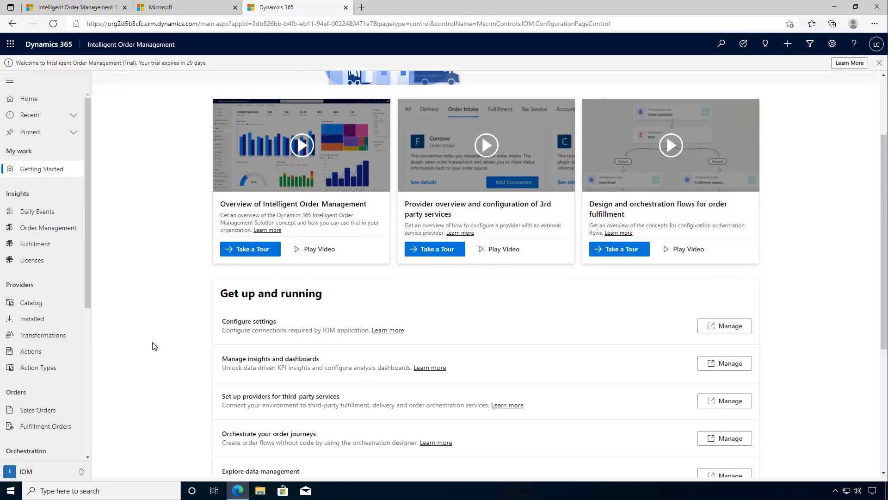
pyautogui.scroll(-2, 153, 361)
pyautogui.scroll(-2, 152, 368)
pyautogui.scroll(-2, 152, 386)
pyautogui.scroll(5, 152, 396)
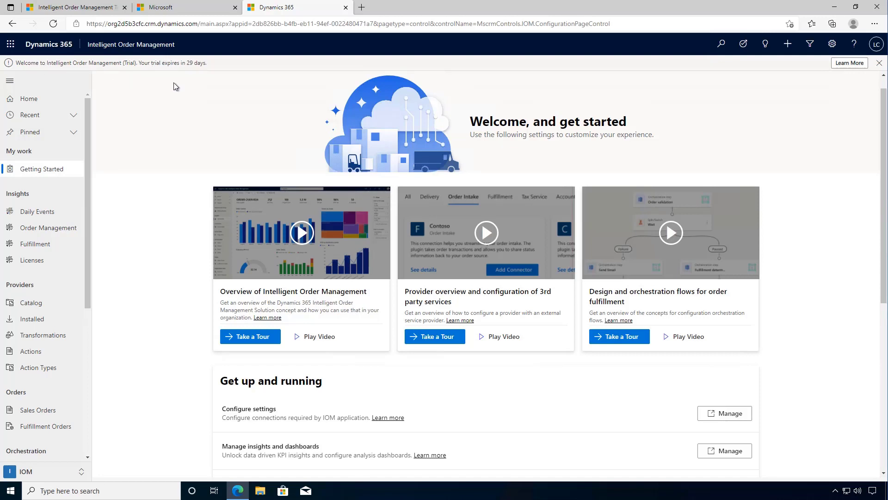
pyautogui.click(89, 25)
pyautogui.press('Escape')
pyautogui.moveTo(89, 26); pyautogui.dragTo(197, 25)
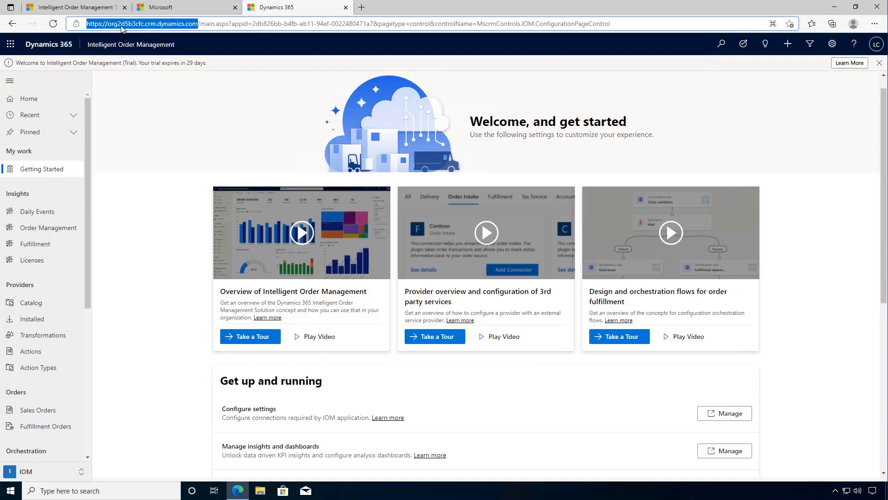